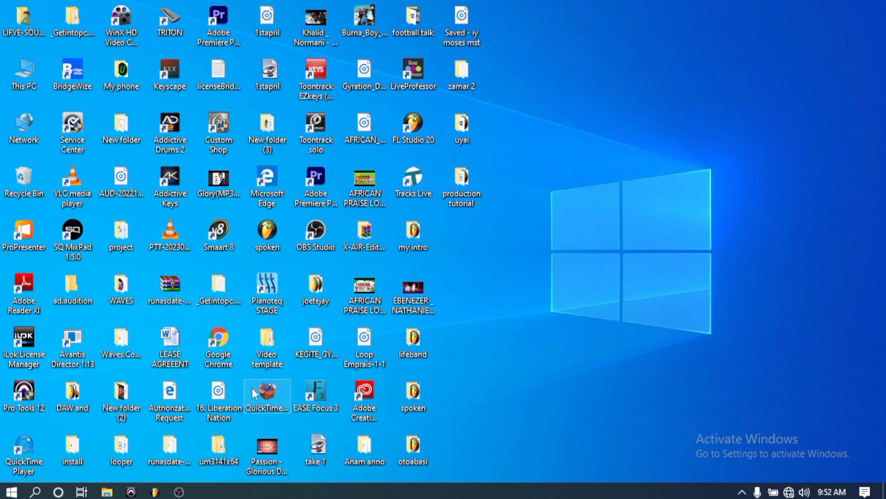
# - Bring the FL Studio project to the front and play, then stop, Pattern 1 to audition it
pyautogui.click(156, 492)
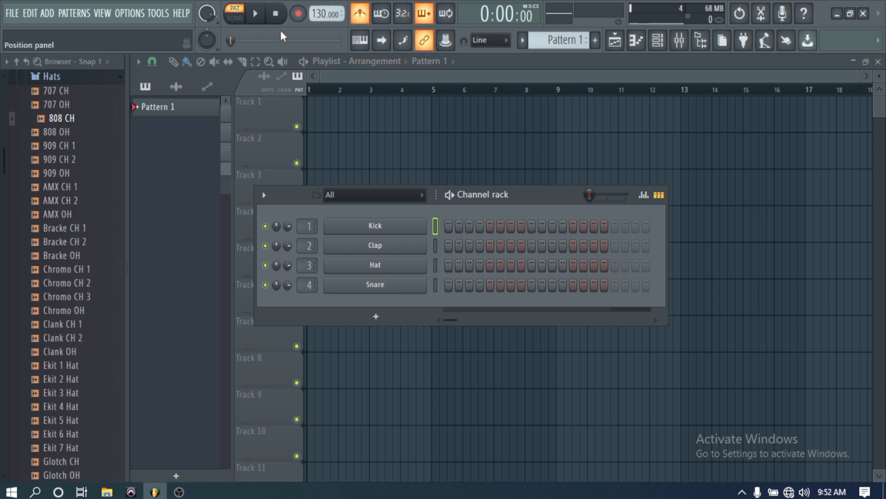
pyautogui.click(255, 14)
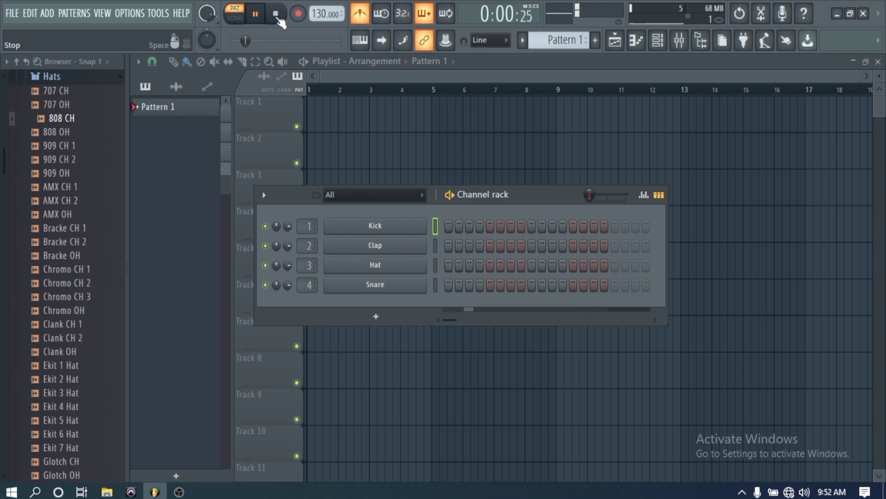
pyautogui.click(276, 14)
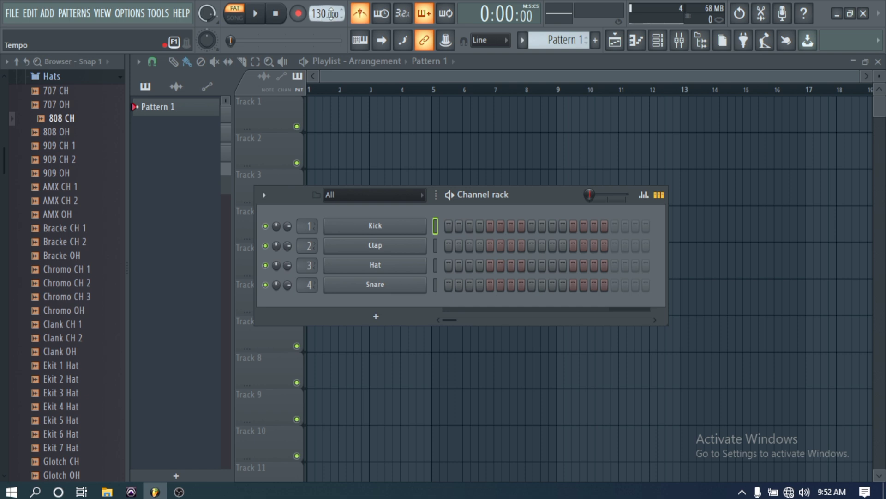
# - Lower the tempo from 130 to 95 BPM and play the pattern again at the slower speed
pyautogui.scroll(-1, 326, 15)
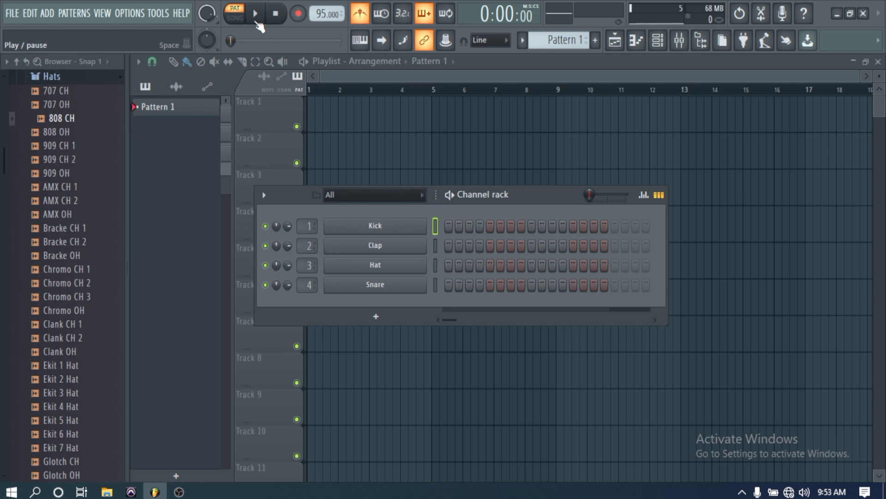
pyautogui.click(256, 20)
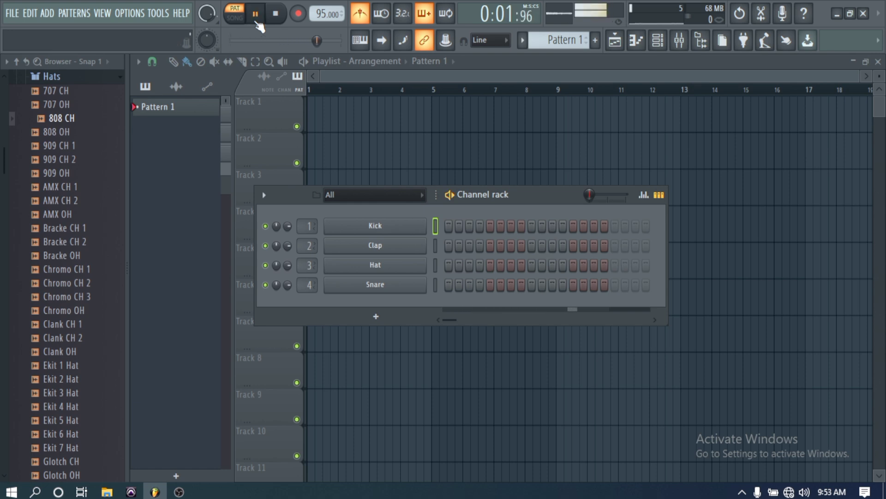
pyautogui.click(274, 21)
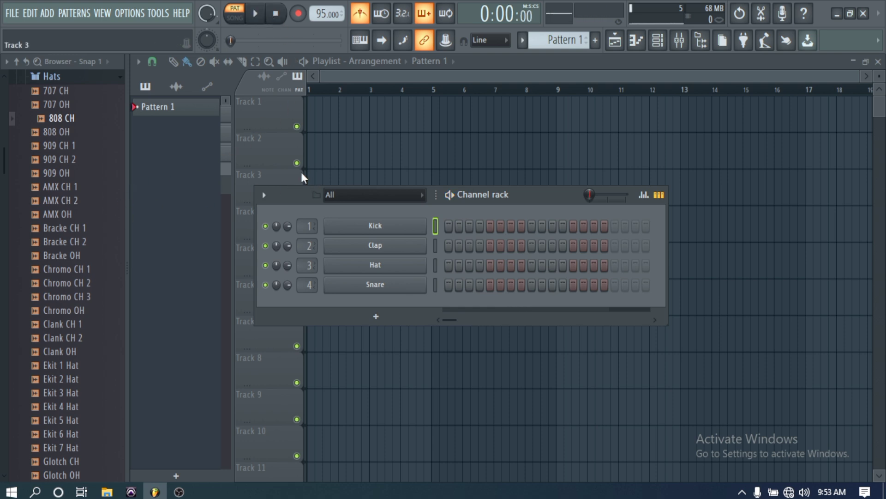
# - Open Packs > Drums > Kicks, preview 808 Kick and load it into channel 1
pyautogui.moveTo(123, 168); pyautogui.dragTo(104, 168)
pyautogui.scroll(4, 109, 173)
pyautogui.scroll(-2, 99, 168)
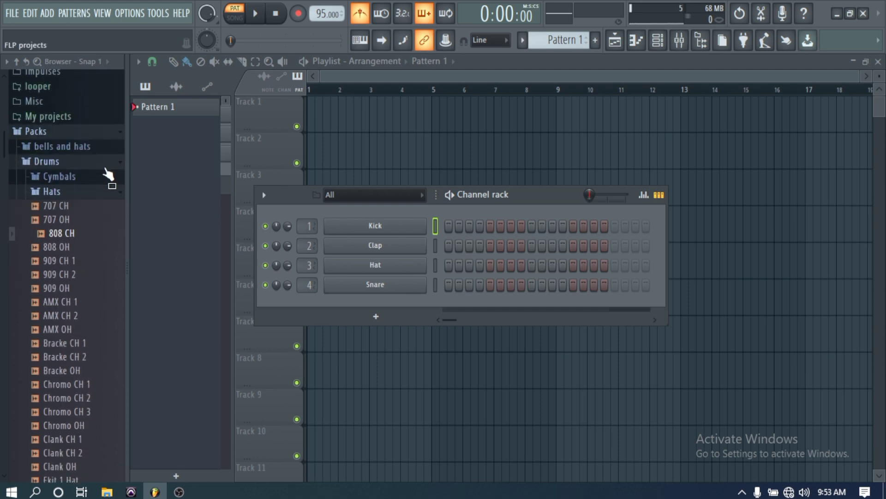
pyautogui.moveTo(94, 160); pyautogui.dragTo(109, 164)
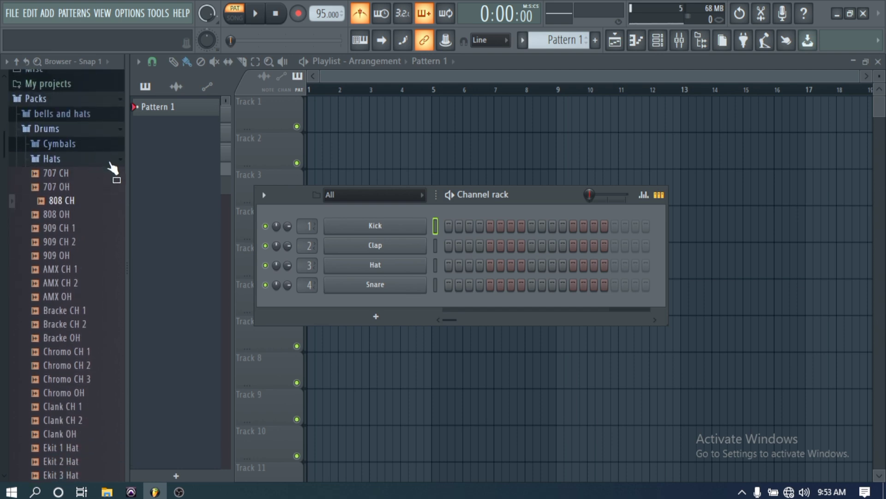
pyautogui.click(103, 132)
pyautogui.click(98, 129)
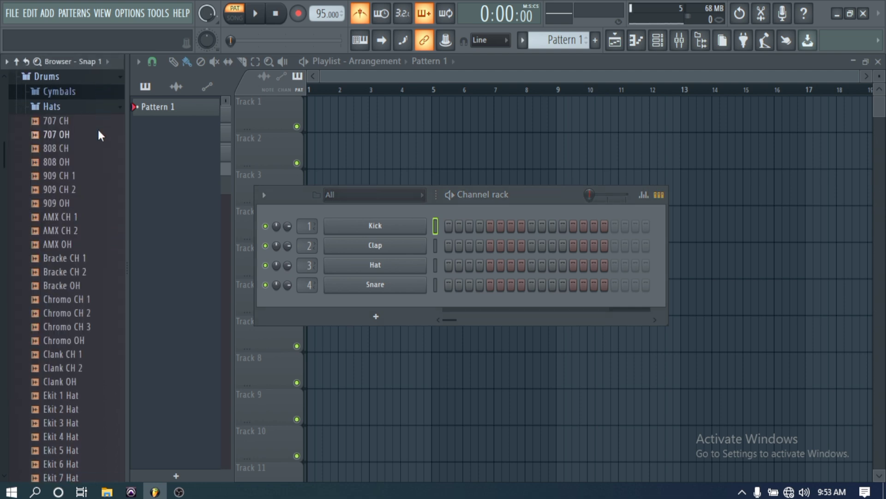
pyautogui.click(64, 113)
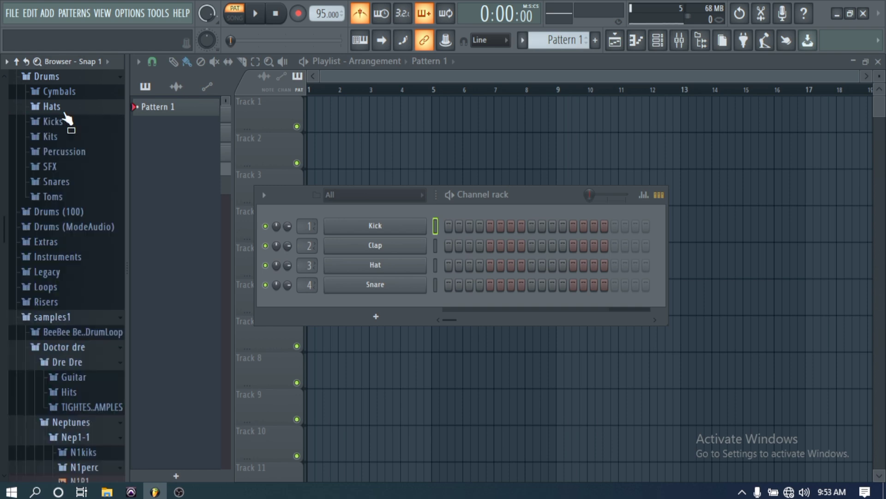
pyautogui.click(67, 120)
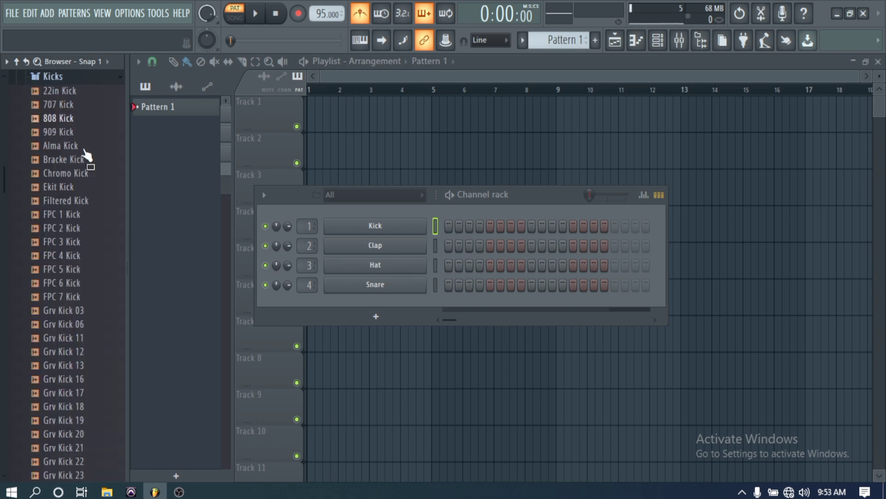
pyautogui.click(75, 121)
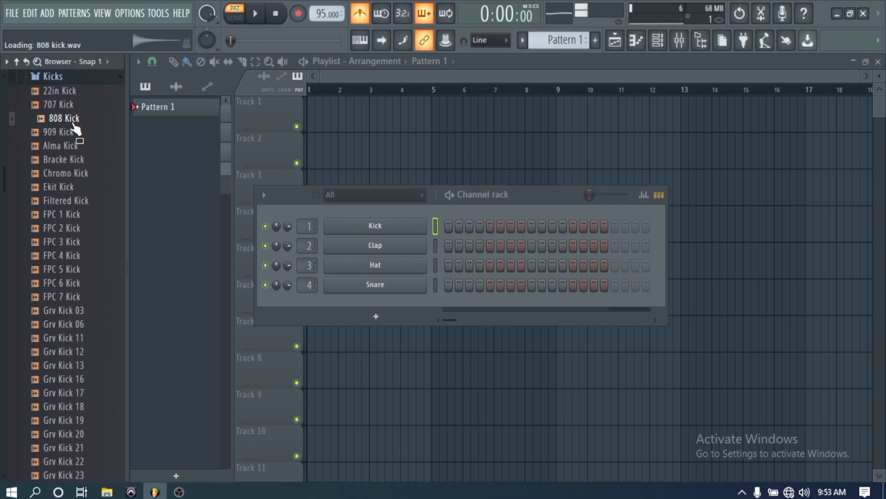
pyautogui.moveTo(75, 127); pyautogui.dragTo(347, 226)
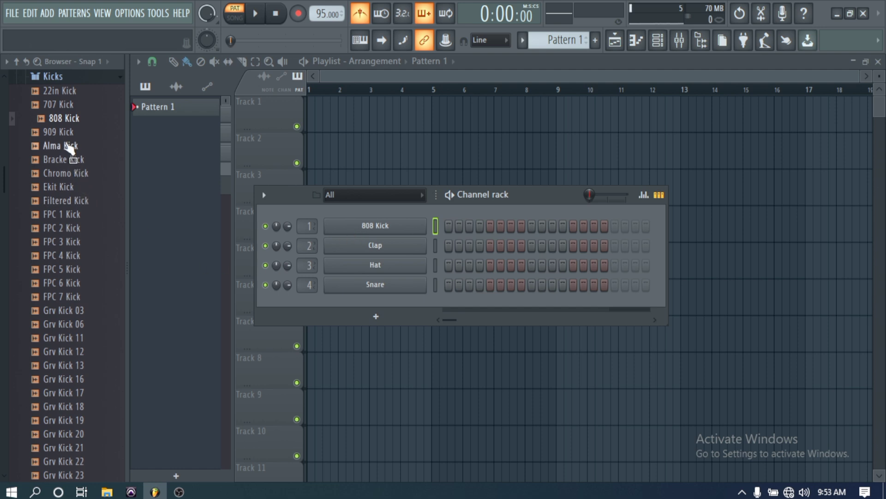
# - Preview 707 Kick and load it into channel 2, replacing the Clap
pyautogui.click(66, 106)
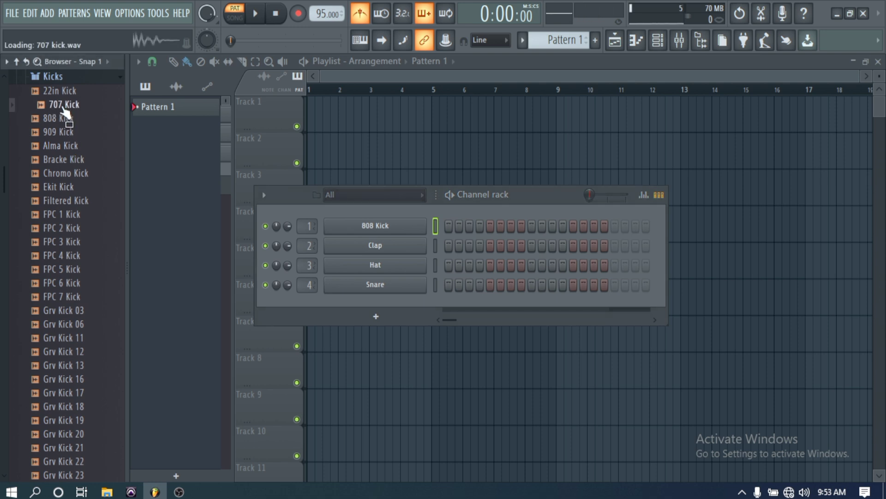
pyautogui.moveTo(63, 108); pyautogui.dragTo(342, 247)
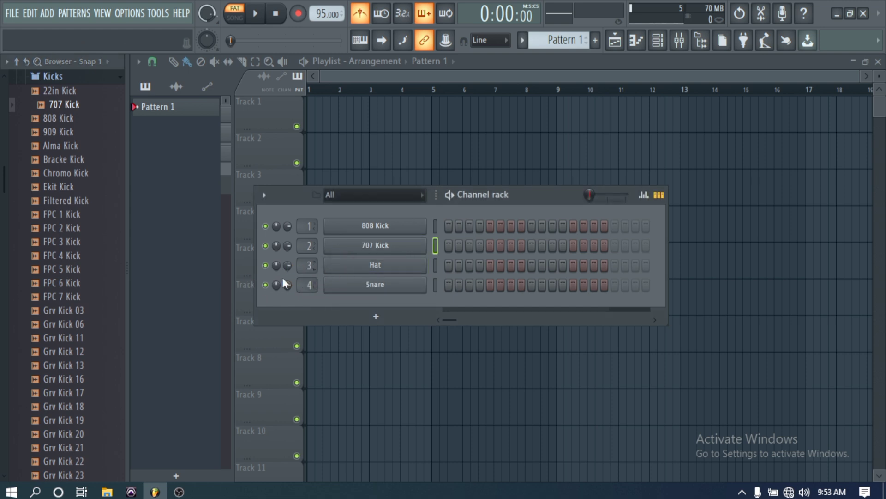
pyautogui.click(98, 79)
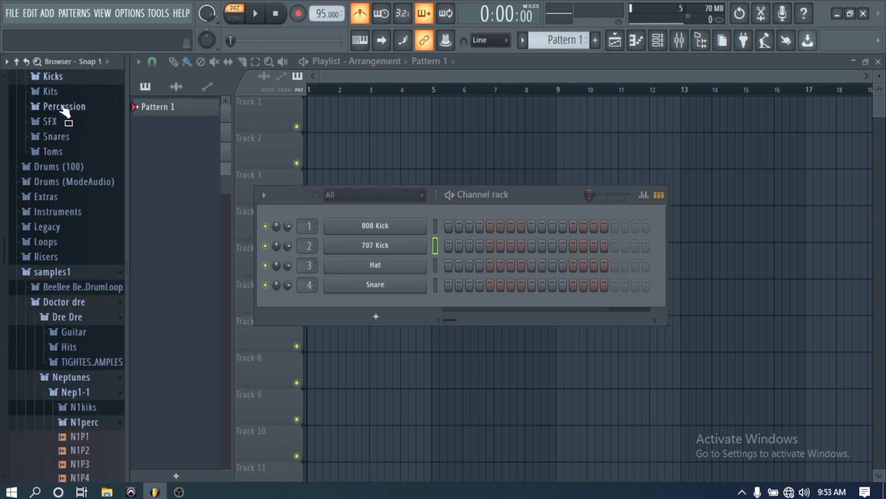
pyautogui.scroll(2, 74, 106)
# - Replace the Hat and Snare channels with 808 CH and 808 OH from the Hats folder
pyautogui.click(64, 144)
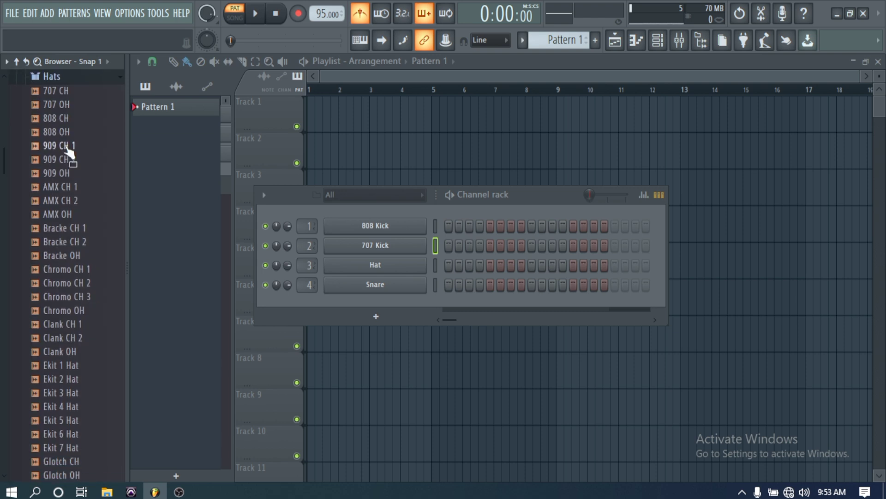
pyautogui.moveTo(63, 131); pyautogui.dragTo(353, 269)
pyautogui.moveTo(65, 133); pyautogui.dragTo(353, 288)
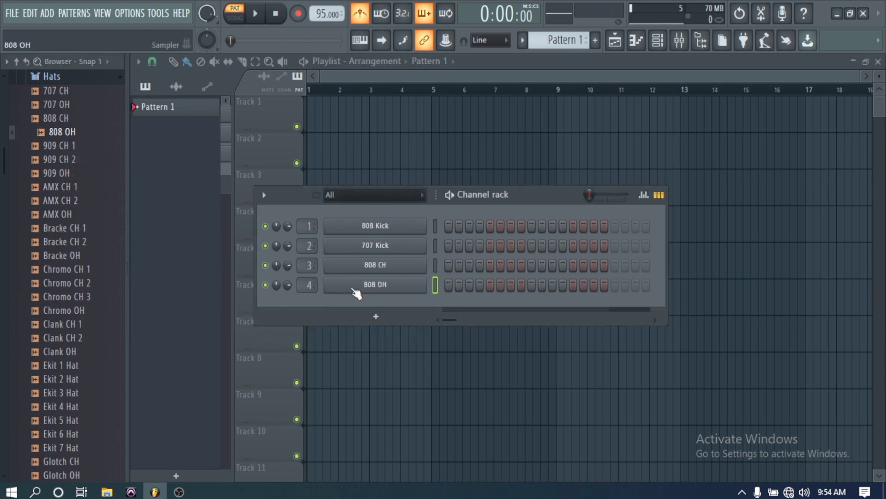
pyautogui.click(107, 81)
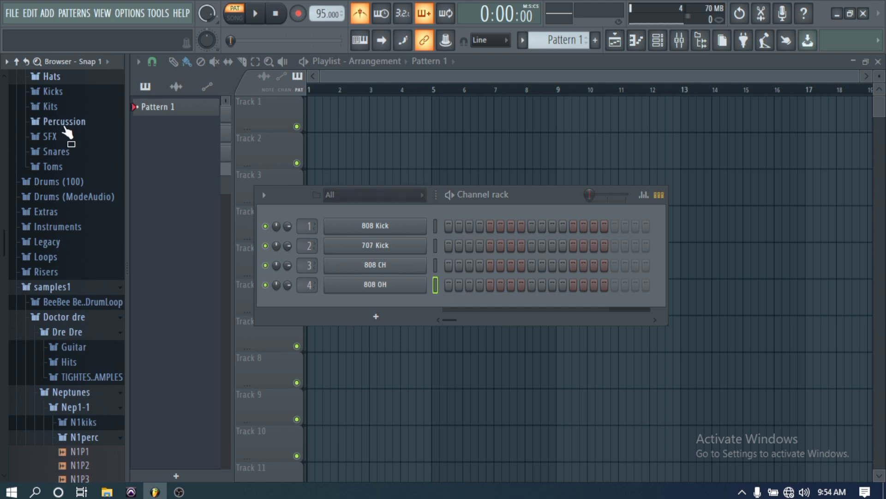
# - Audition the 707 Snare, 707 Rim, 808 Snare, 909 Rim and 909 Snare samples, then add 808 Snare as channel 5
pyautogui.click(70, 155)
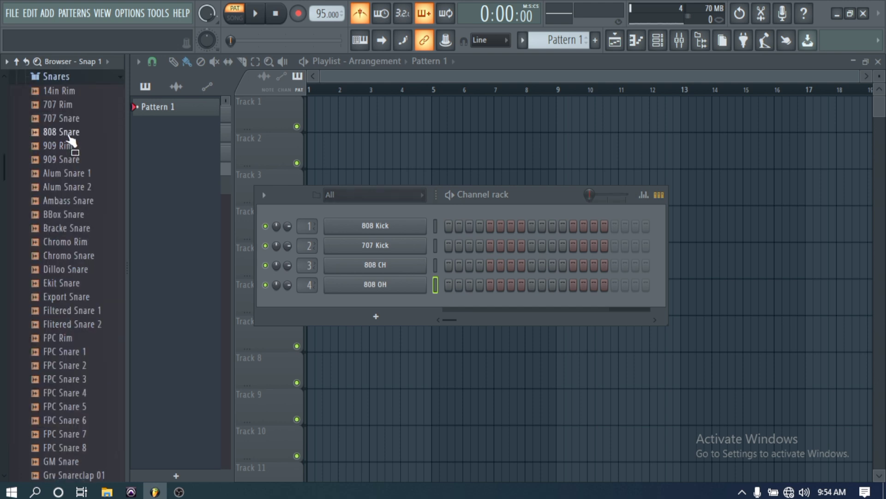
pyautogui.click(69, 118)
pyautogui.click(65, 105)
pyautogui.click(70, 134)
pyautogui.click(74, 146)
pyautogui.click(75, 161)
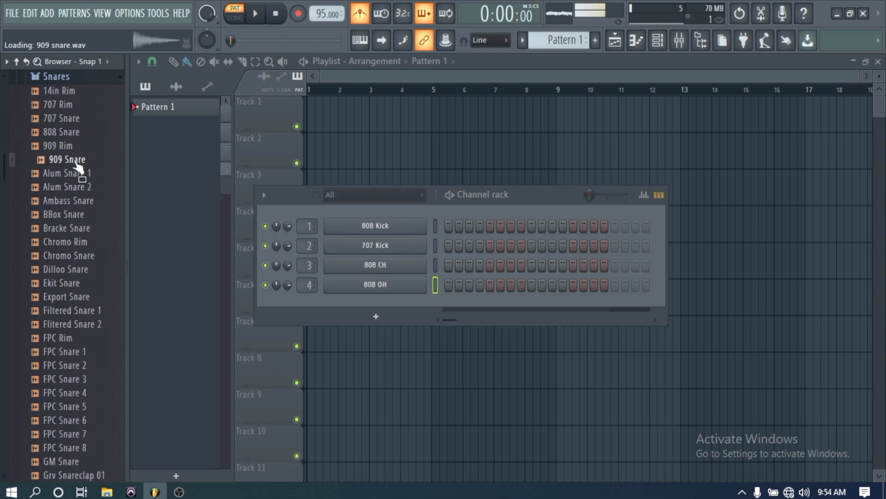
pyautogui.moveTo(69, 133); pyautogui.dragTo(353, 303)
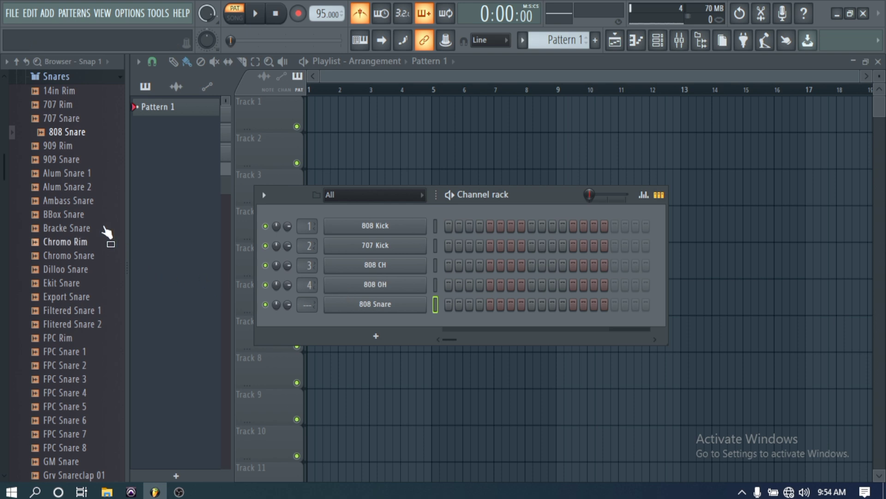
# - Play the pattern and program 808 Kick hits on steps 1, 6 and 8, removing stray steps
pyautogui.click(105, 82)
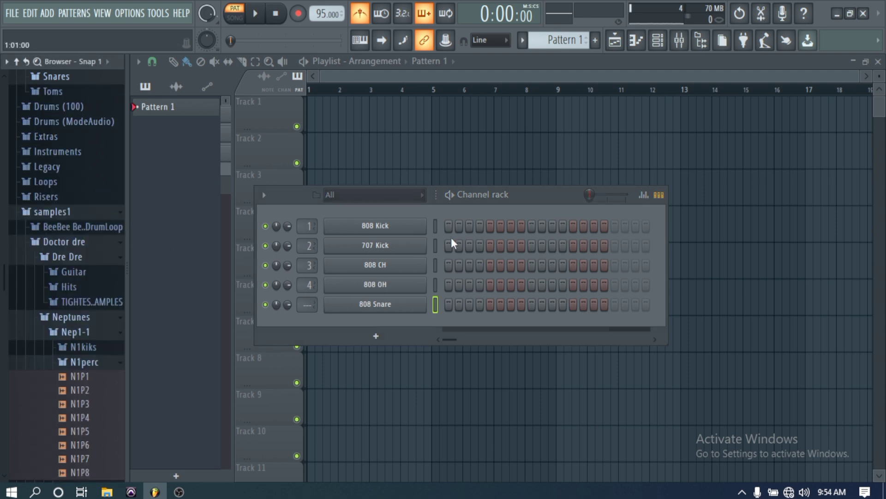
pyautogui.click(259, 21)
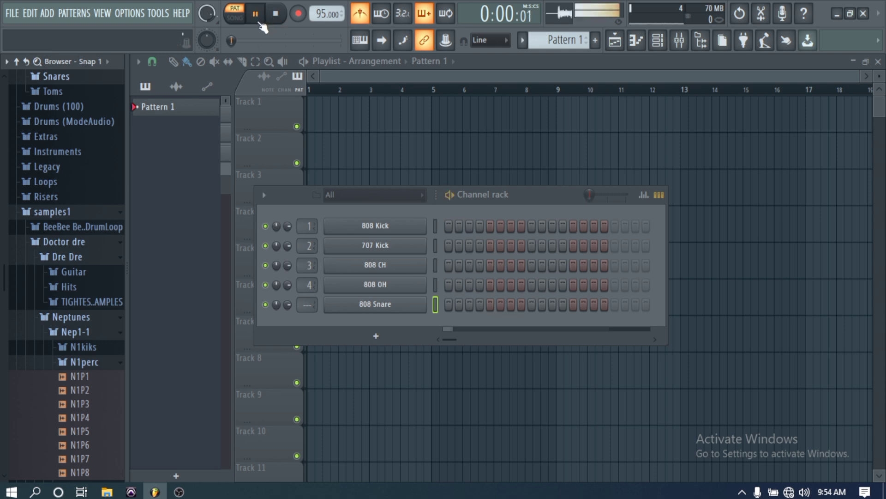
pyautogui.click(447, 228)
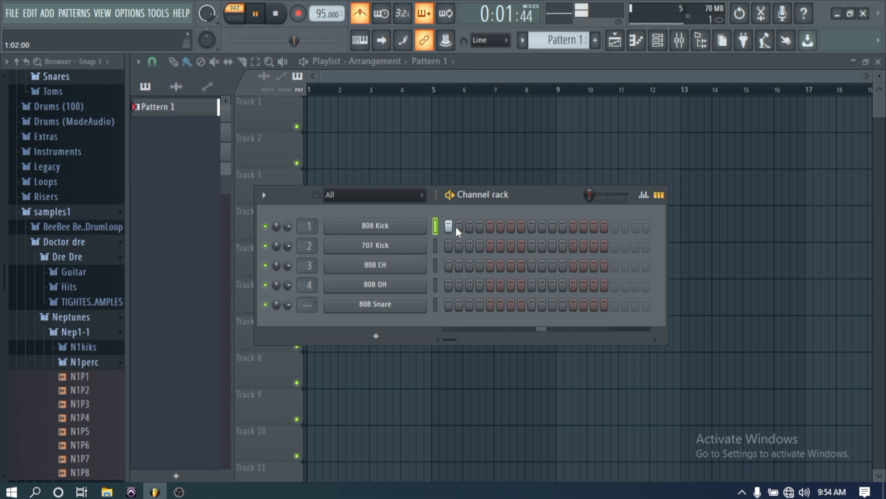
pyautogui.click(480, 226)
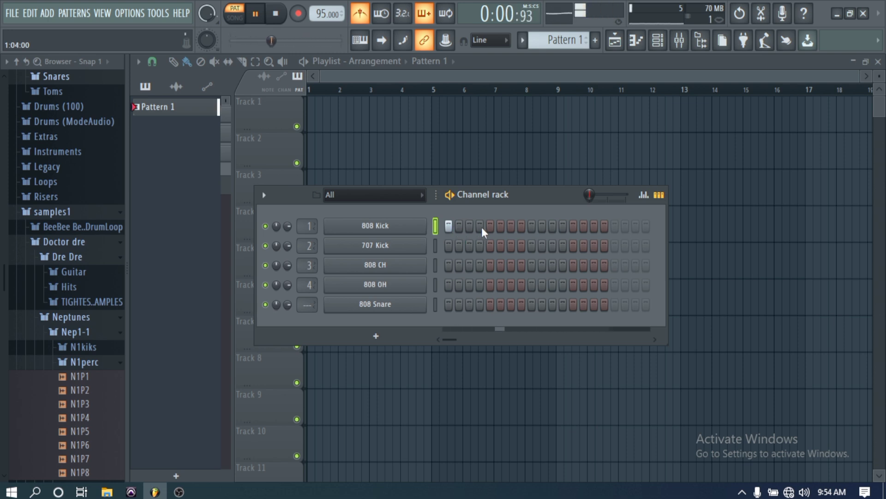
pyautogui.click(480, 226)
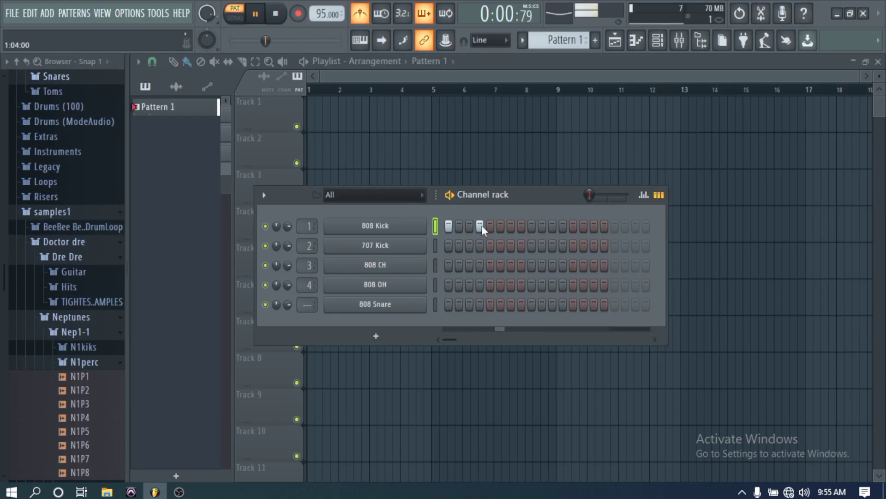
pyautogui.click(489, 224)
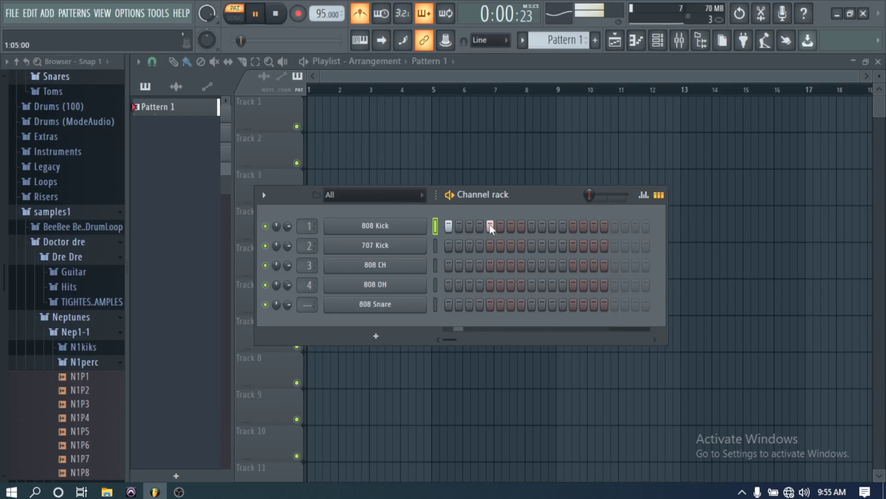
pyautogui.rightClick(490, 225)
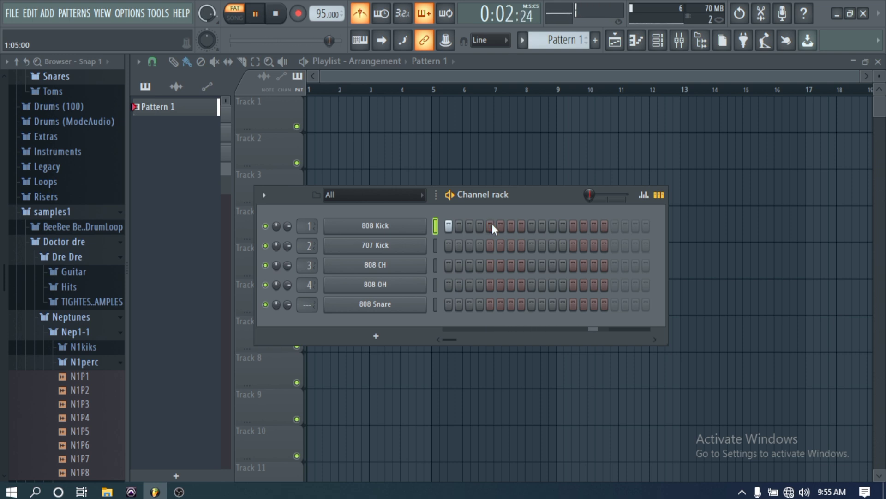
pyautogui.click(501, 225)
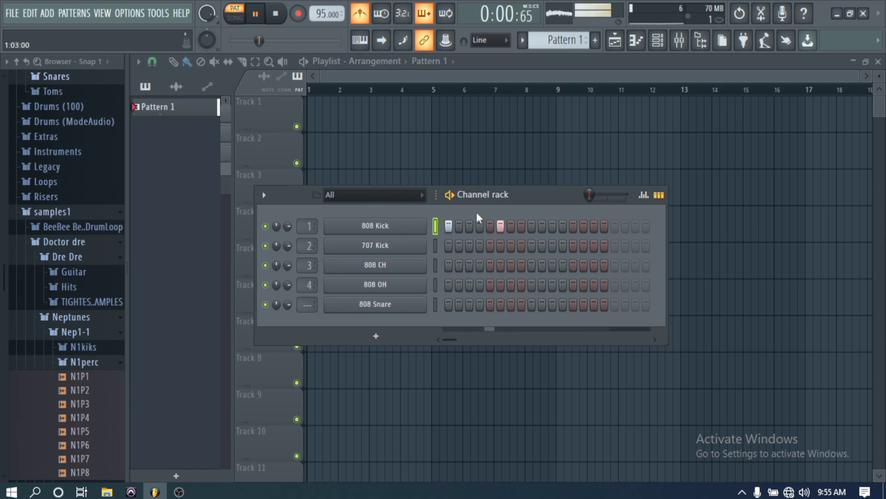
pyautogui.click(522, 226)
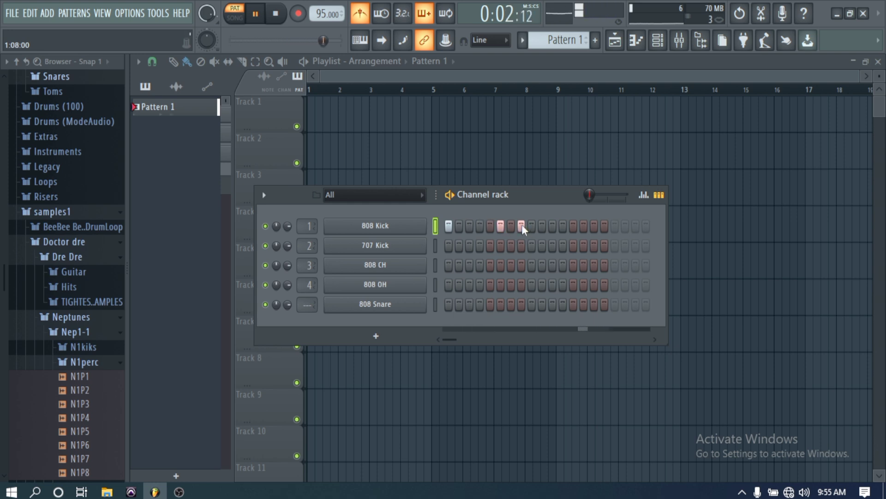
# - Give the 707 Kick row hits on steps 1, 6 and 8
pyautogui.click(521, 246)
pyautogui.click(500, 246)
pyautogui.click(446, 245)
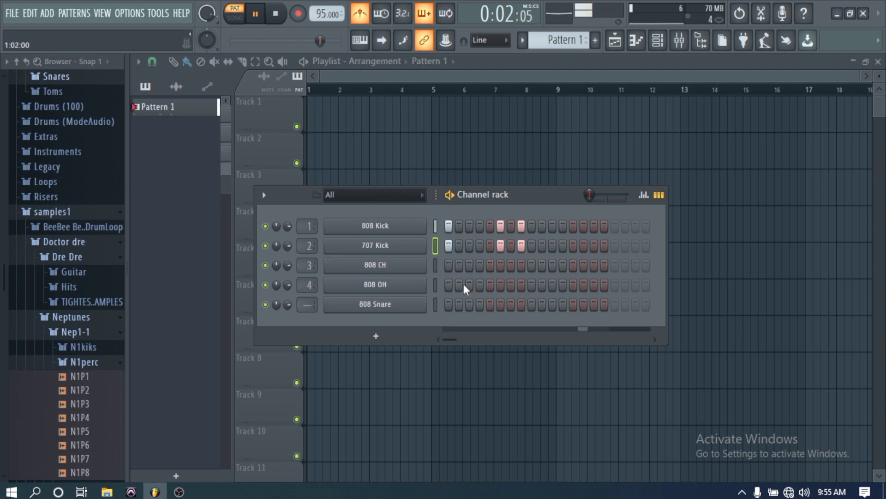
# - Add 808 CH hits on steps 1 and 3–5, an 808 Snare on step 5, and a later 808 OH hit
pyautogui.click(444, 260)
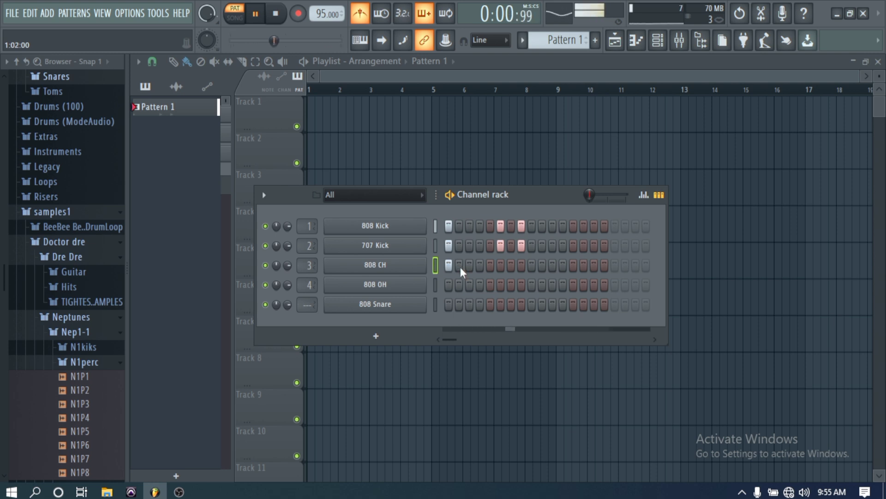
pyautogui.moveTo(470, 270); pyautogui.dragTo(489, 265)
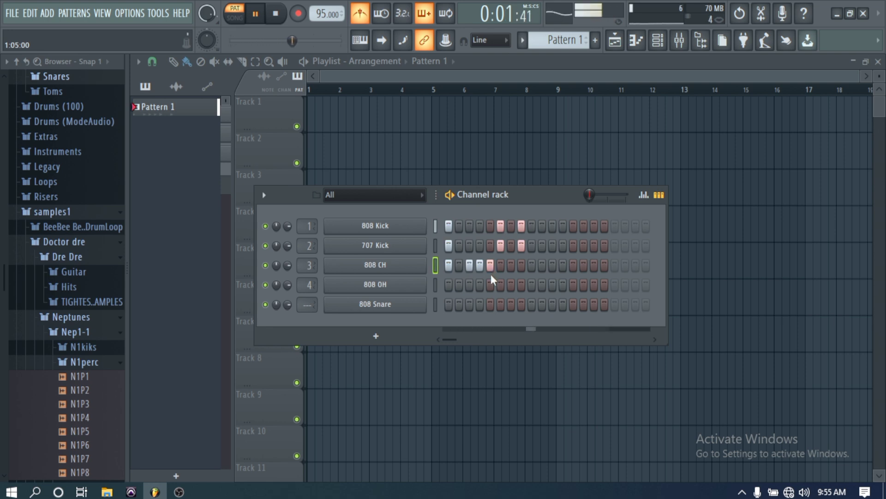
pyautogui.click(490, 303)
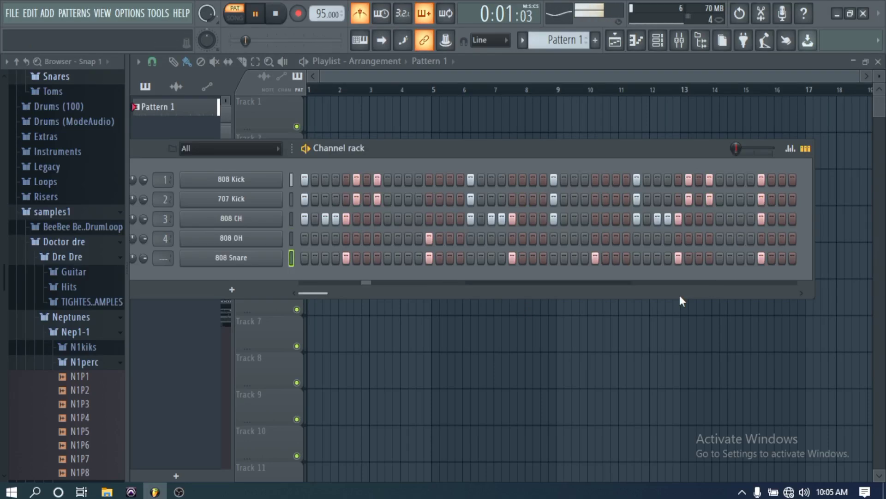
pyautogui.click(636, 241)
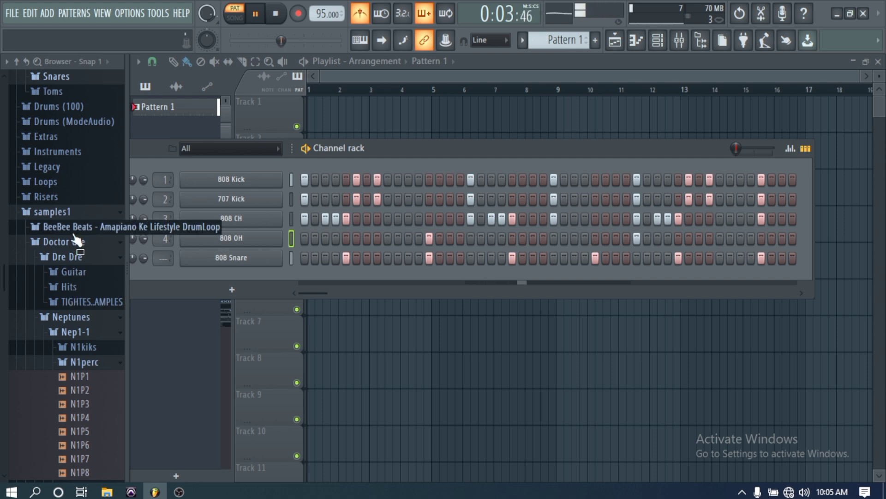
# - Preview the Neptunes N1P3 and N1P7 percussion samples and add them as channels 6 and 7
pyautogui.scroll(-3, 83, 261)
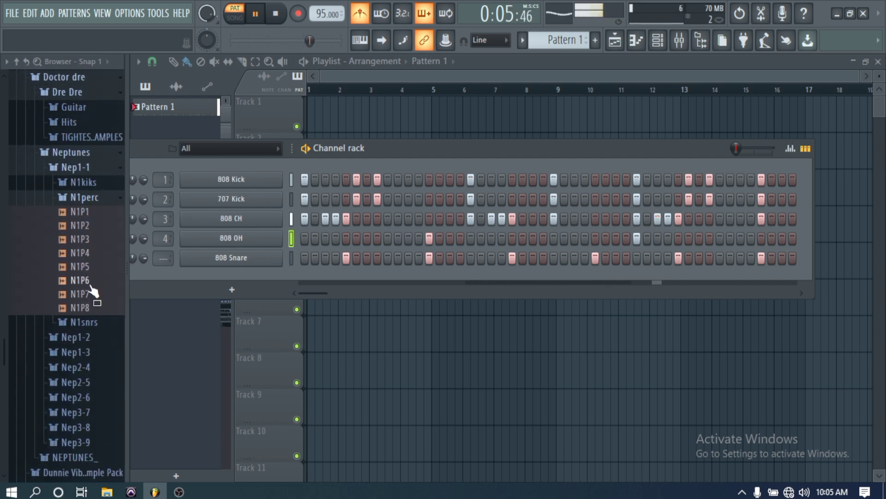
pyautogui.click(86, 244)
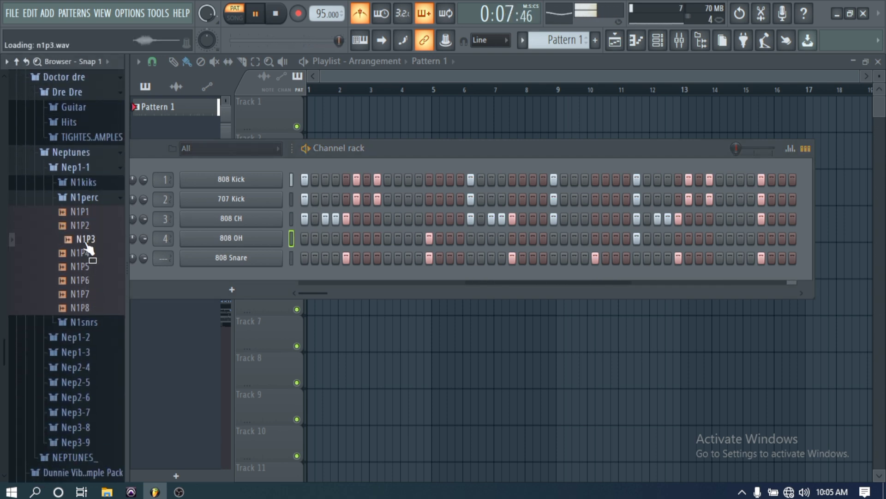
pyautogui.moveTo(87, 246); pyautogui.dragTo(209, 277)
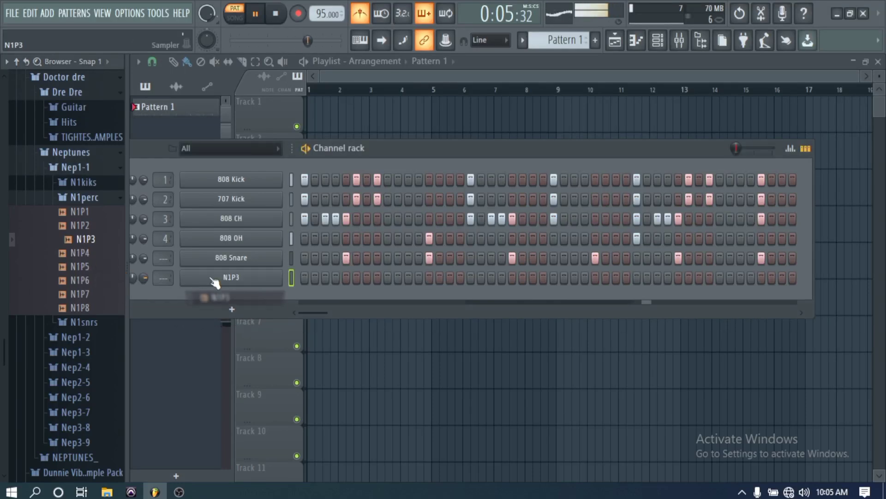
pyautogui.click(88, 294)
pyautogui.moveTo(91, 299); pyautogui.dragTo(225, 298)
# - Program N1P3 hits on steps 6, 8 and later, two N1P7 hits, then turn off the metronome
pyautogui.click(356, 278)
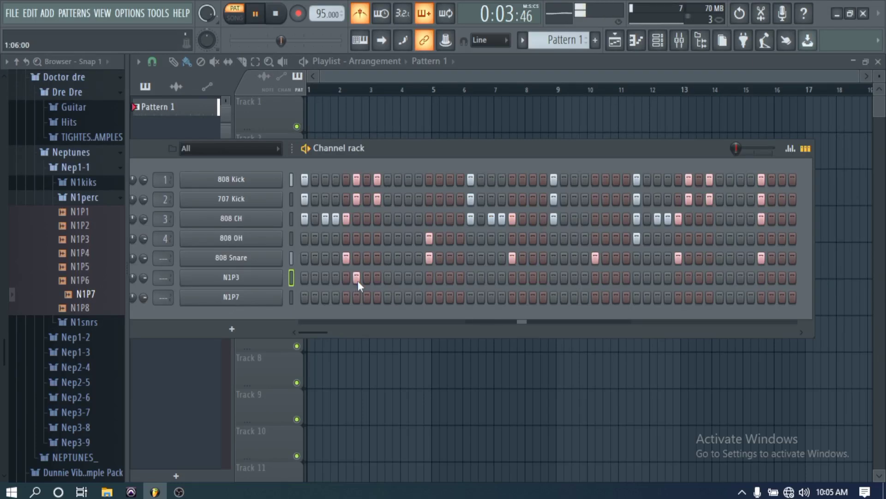
pyautogui.click(376, 279)
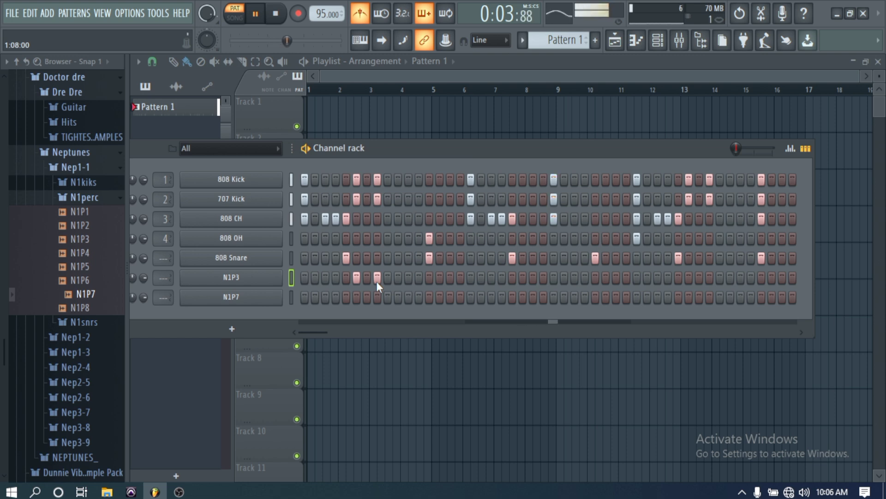
pyautogui.click(409, 296)
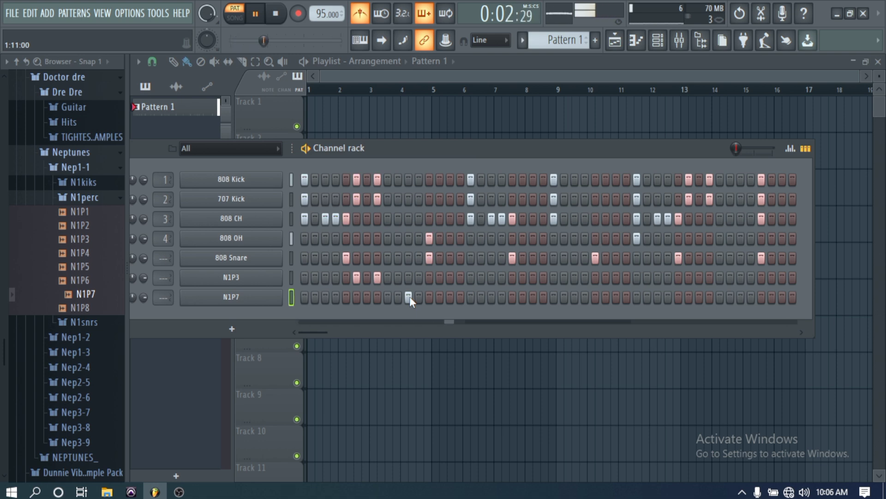
pyautogui.click(439, 297)
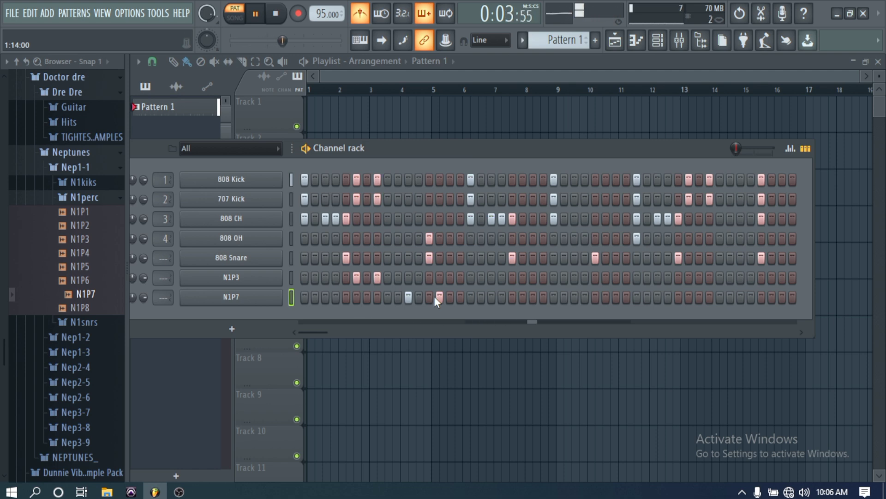
pyautogui.click(688, 277)
pyautogui.click(709, 277)
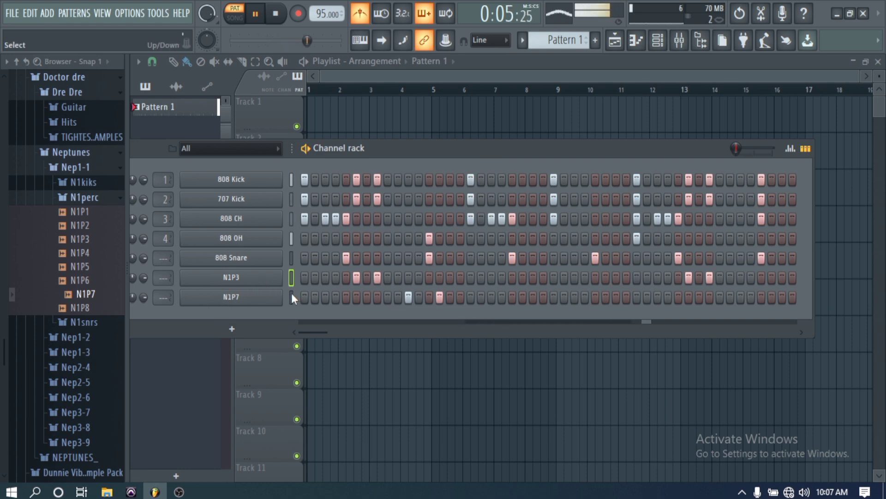
pyautogui.click(366, 18)
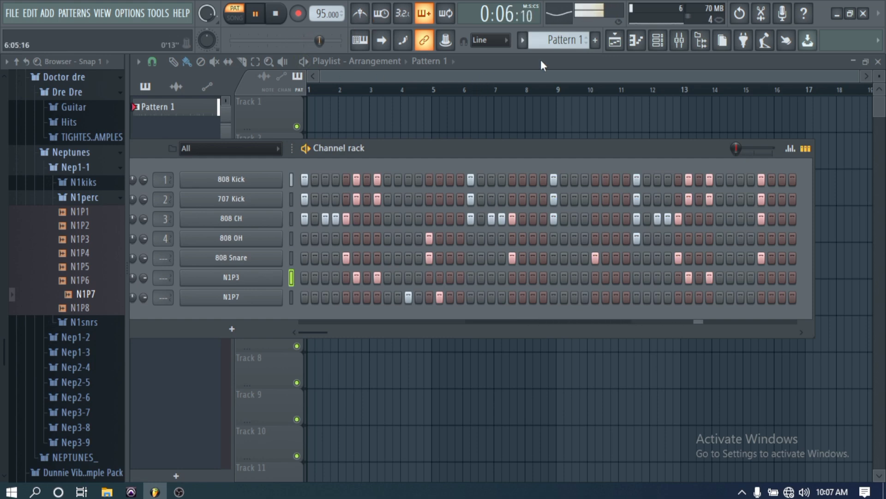
# - Create a new empty pattern, dismiss its naming box, and switch back to Pattern 1
pyautogui.click(596, 44)
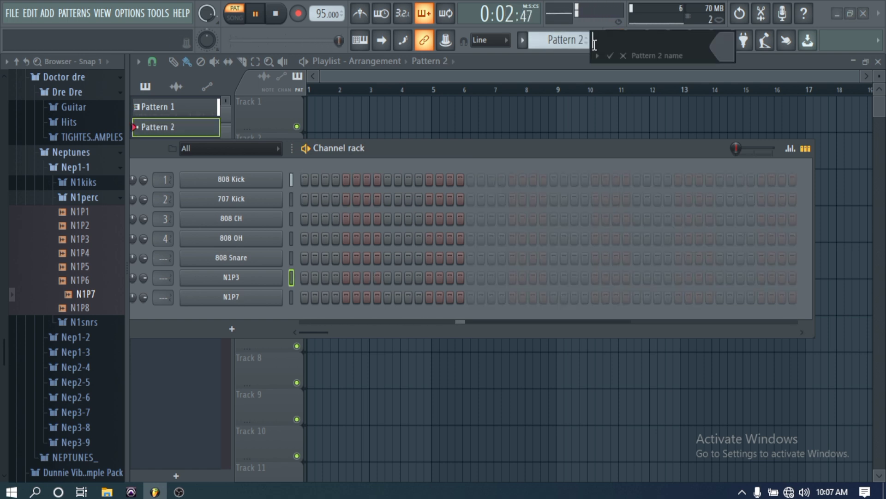
pyautogui.click(624, 55)
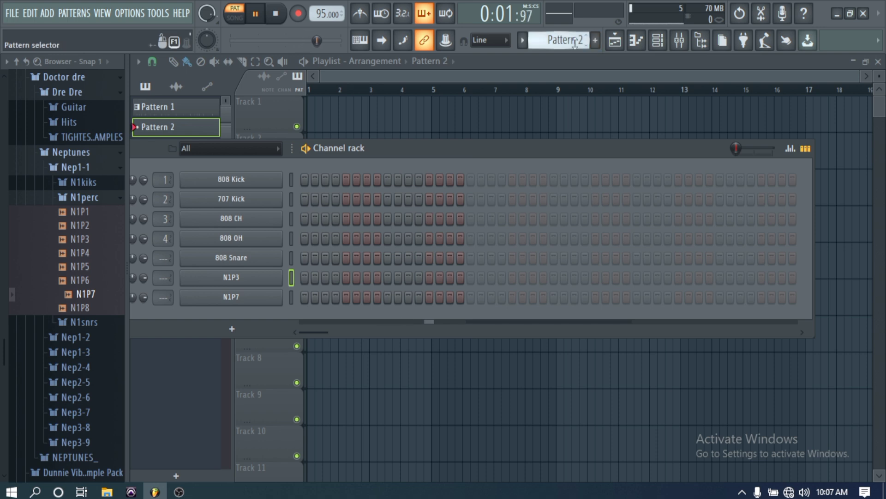
pyautogui.click(563, 40)
pyautogui.click(598, 52)
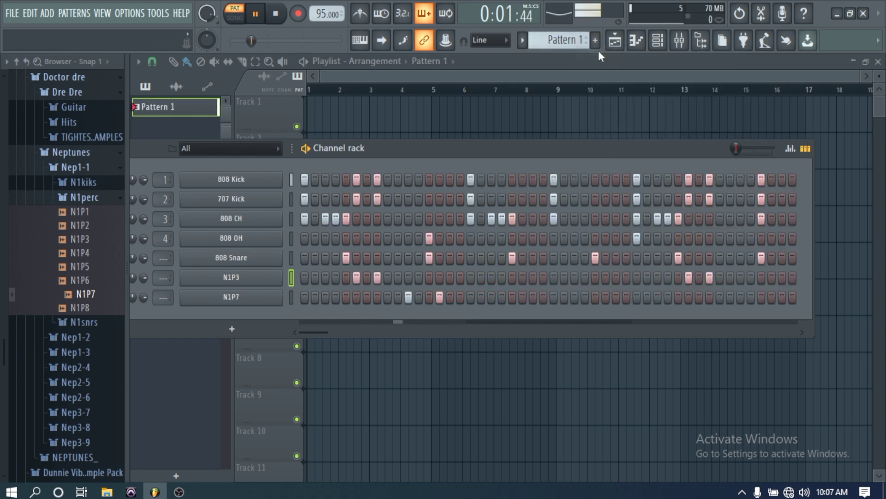
# - Rename Pattern 1 to 'beat' through Rename and color
pyautogui.click(576, 43)
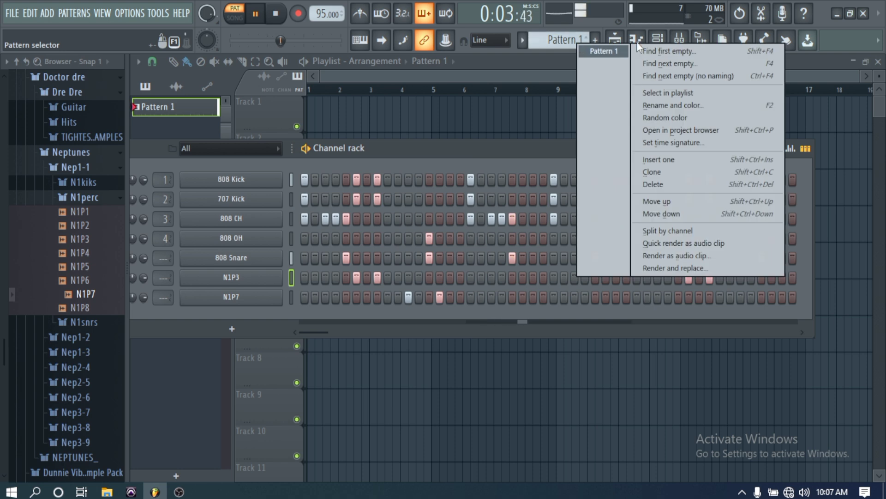
pyautogui.click(663, 105)
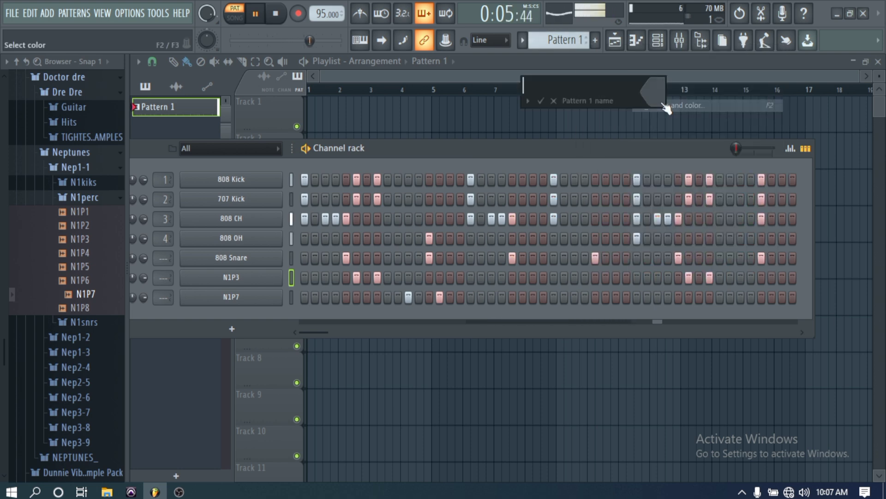
pyautogui.write('b')
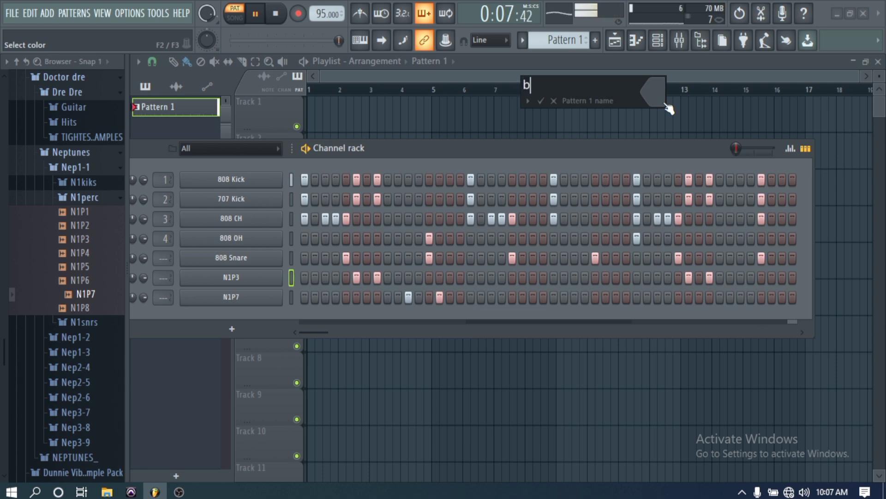
pyautogui.write('eat')
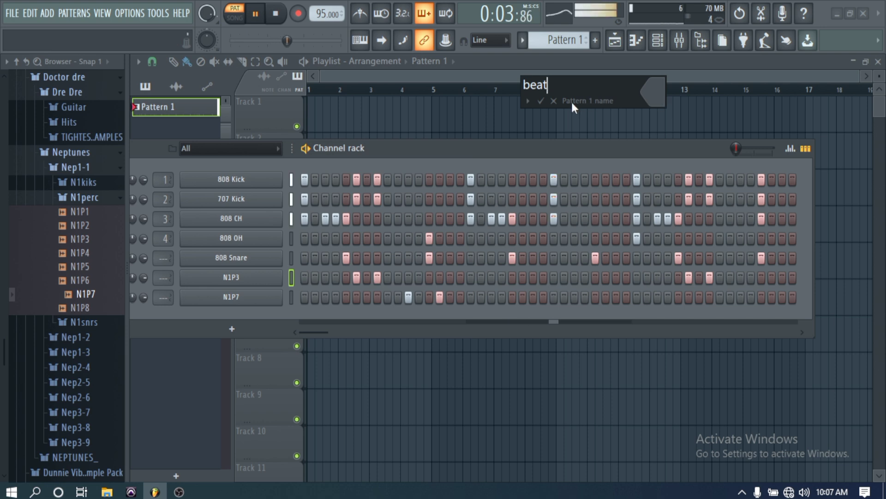
pyautogui.moveTo(646, 83)
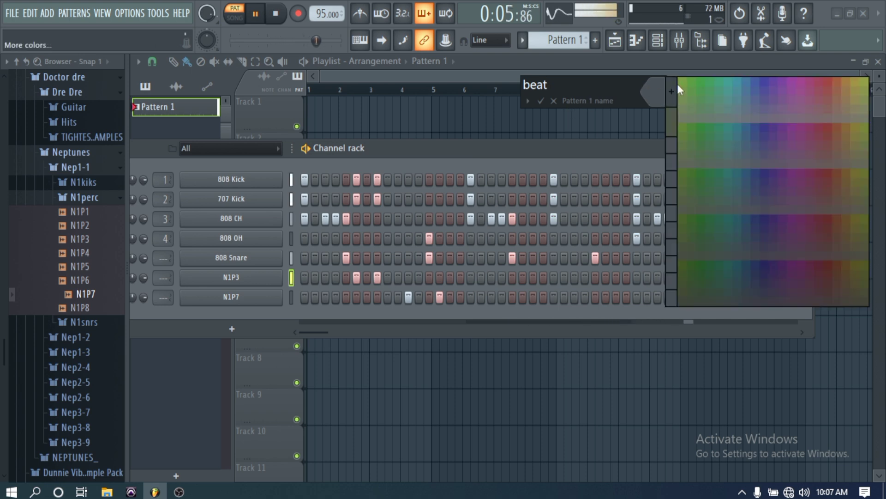
pyautogui.click(541, 101)
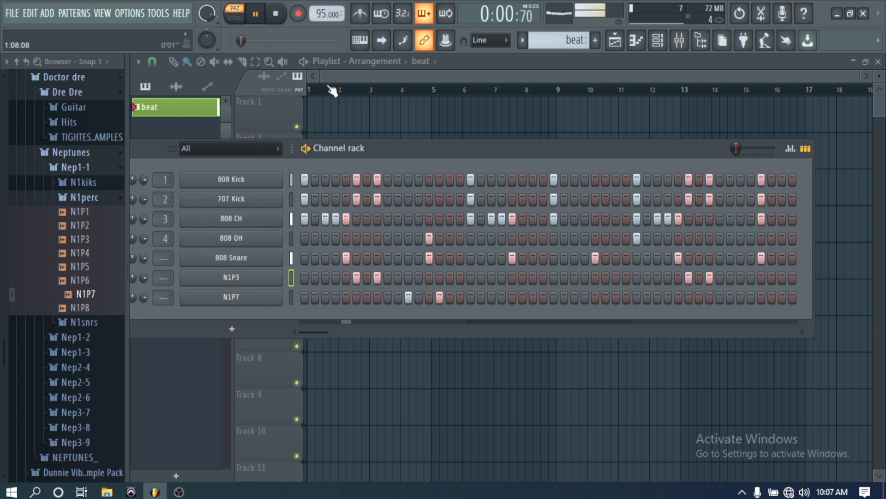
# - Switch to SONG mode and paint beat clips on Track 1 at bars 1, 4, 7 and 10
pyautogui.moveTo(386, 153); pyautogui.dragTo(392, 167)
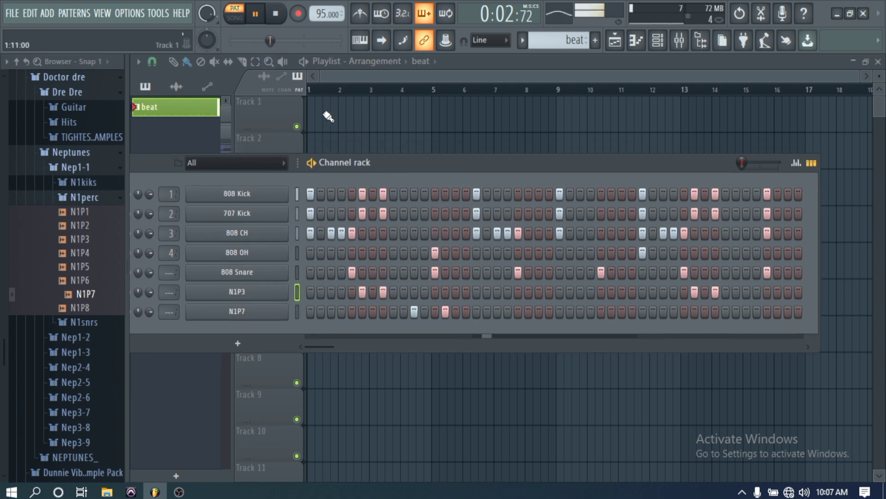
pyautogui.click(313, 117)
pyautogui.click(233, 18)
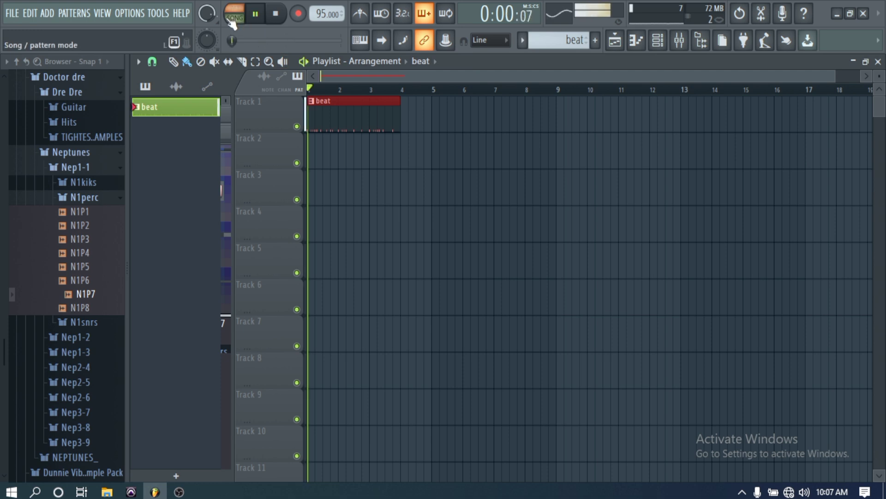
pyautogui.click(409, 123)
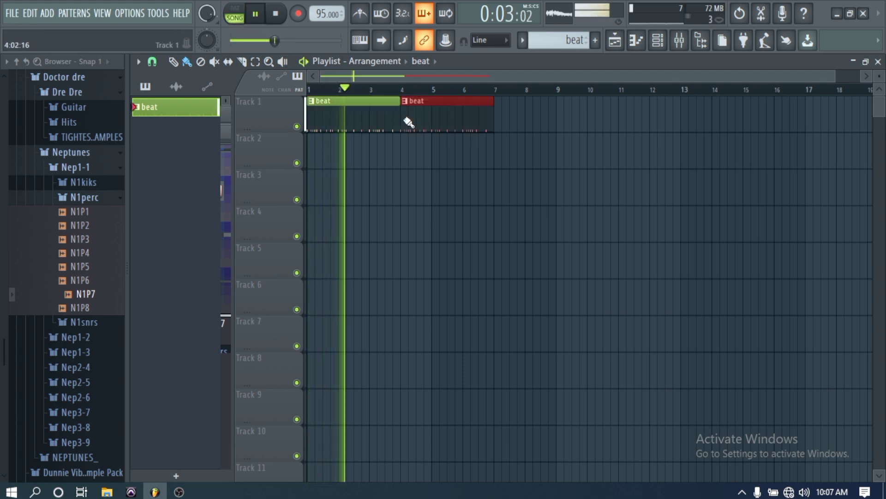
pyautogui.click(497, 120)
pyautogui.click(592, 119)
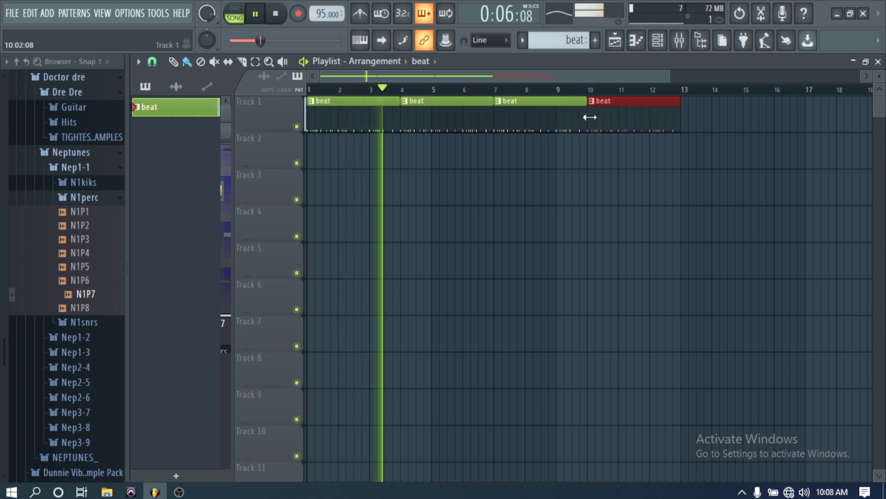
# - Continue the beat clips at bars 13, 16, 19, 22 and 25, aligning them to the bar lines
pyautogui.moveTo(521, 74); pyautogui.dragTo(585, 70)
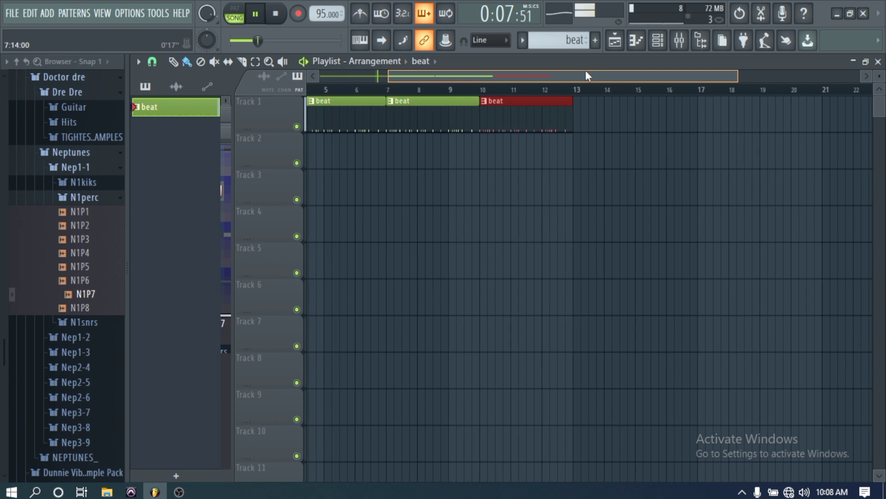
pyautogui.click(580, 114)
pyautogui.moveTo(590, 117); pyautogui.dragTo(587, 117)
pyautogui.click(670, 122)
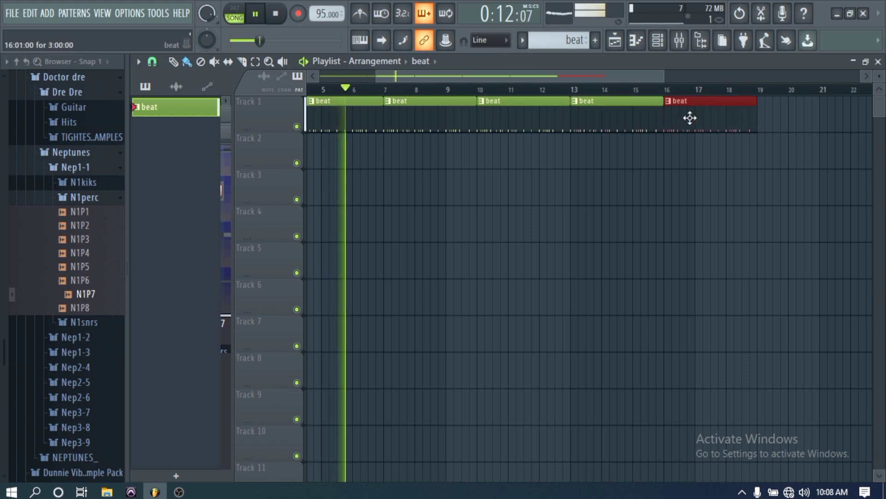
pyautogui.click(763, 119)
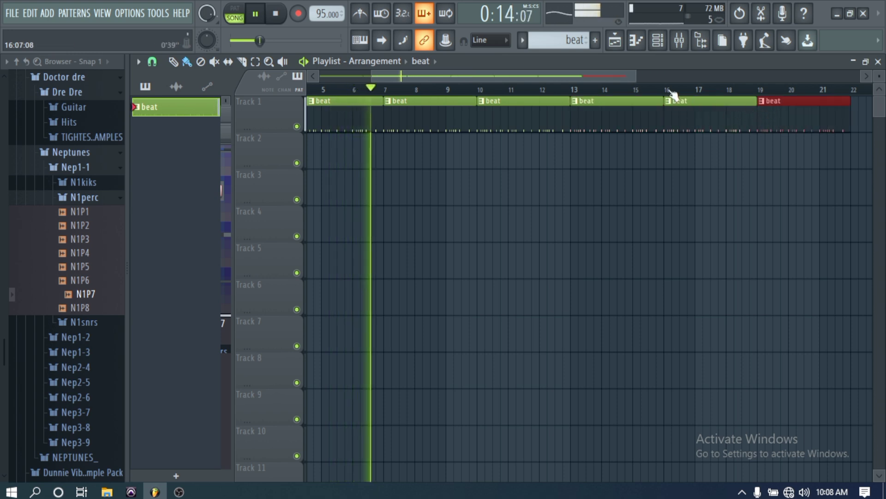
pyautogui.moveTo(596, 74); pyautogui.dragTo(709, 68)
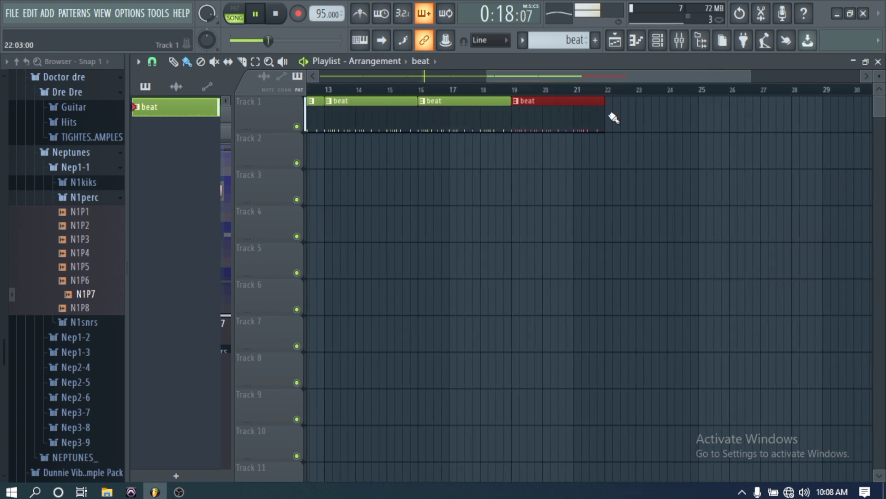
pyautogui.click(608, 114)
pyautogui.moveTo(599, 74); pyautogui.dragTo(659, 74)
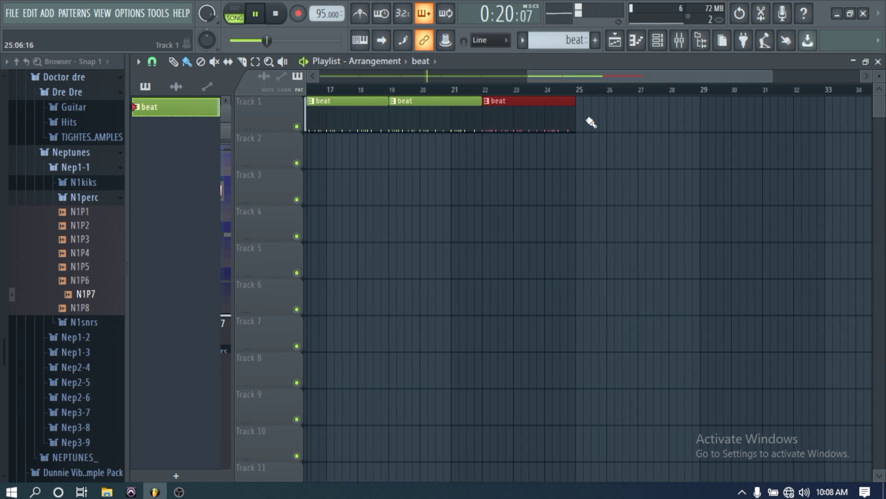
pyautogui.click(585, 121)
pyautogui.click(582, 88)
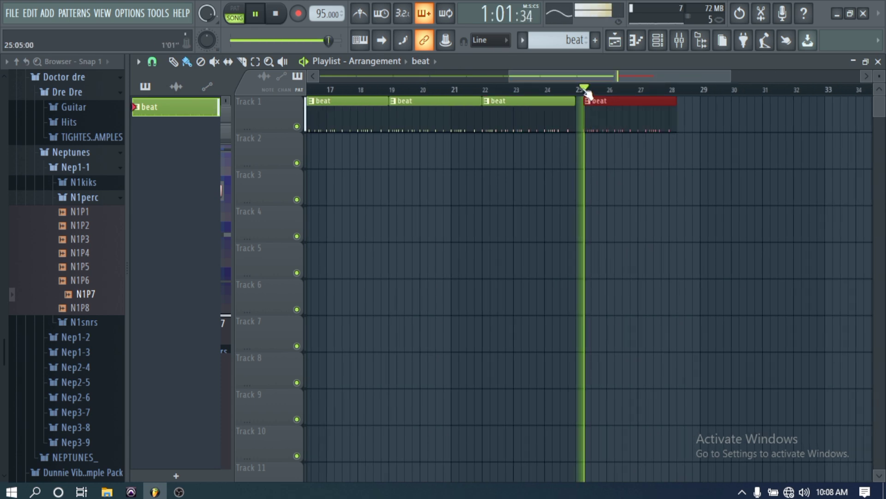
pyautogui.moveTo(625, 105); pyautogui.dragTo(619, 107)
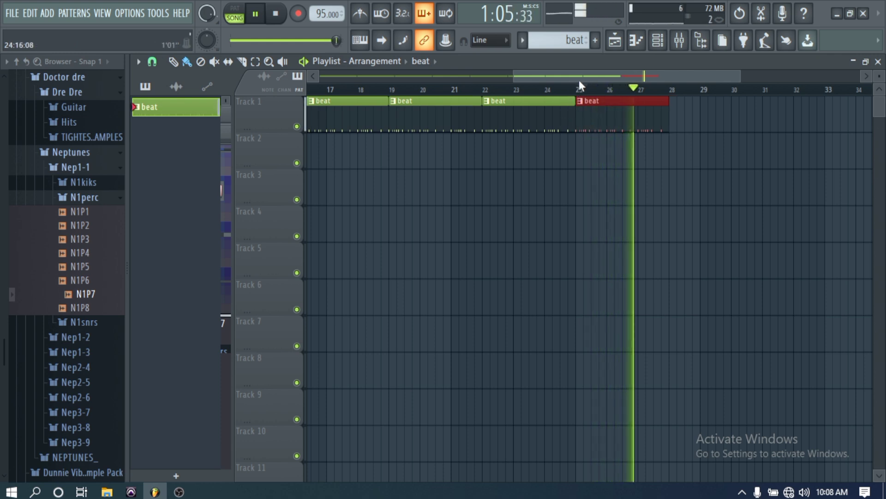
pyautogui.moveTo(583, 74); pyautogui.dragTo(369, 80)
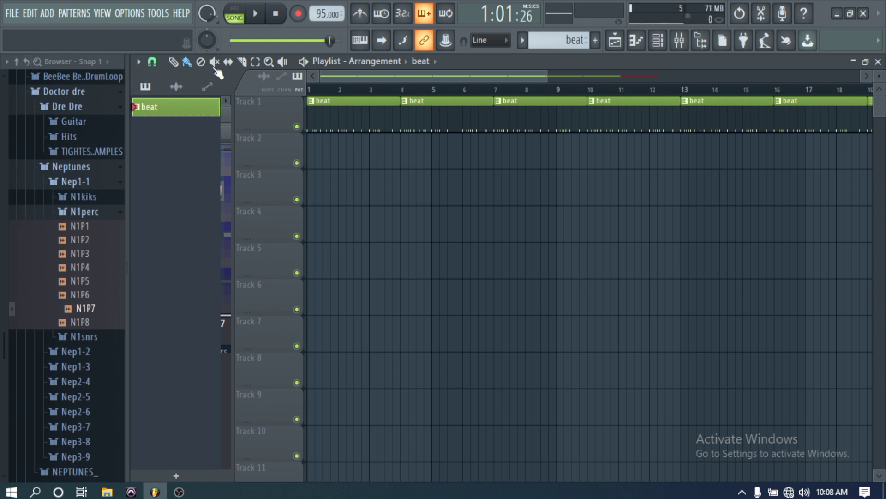
# - Save the project through FILE > Save with the file name 'beats'
pyautogui.click(13, 15)
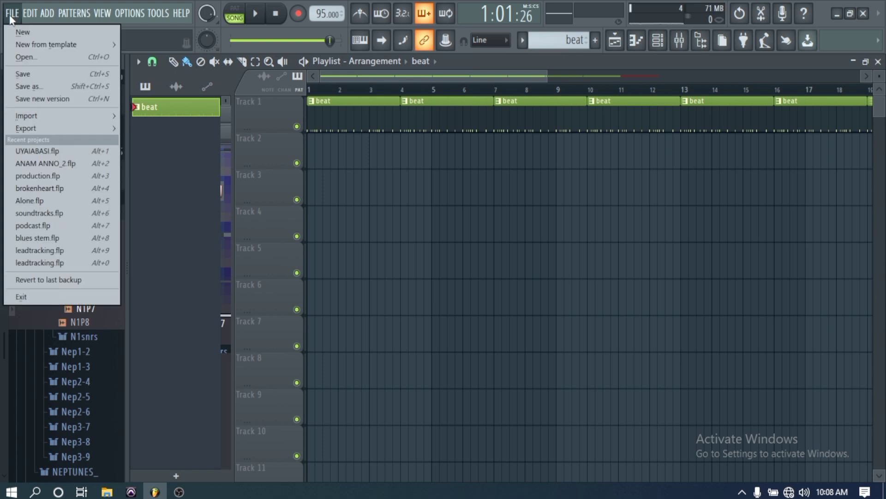
pyautogui.click(40, 73)
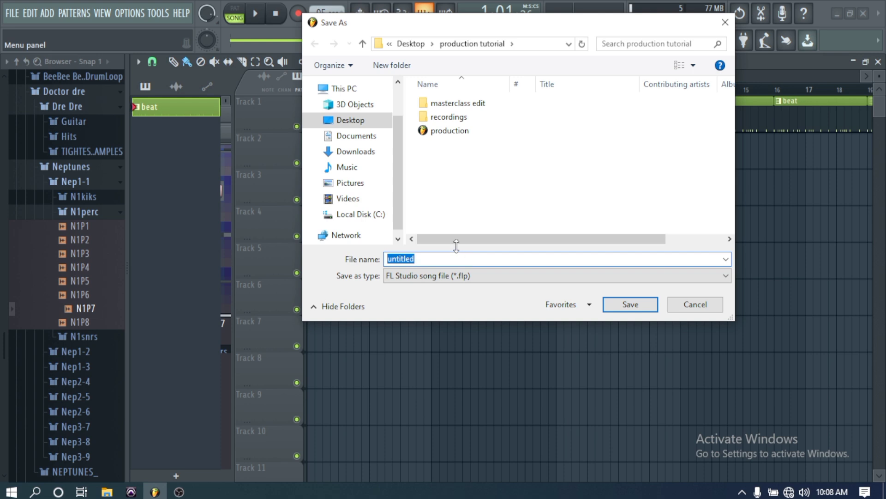
pyautogui.write('beats')
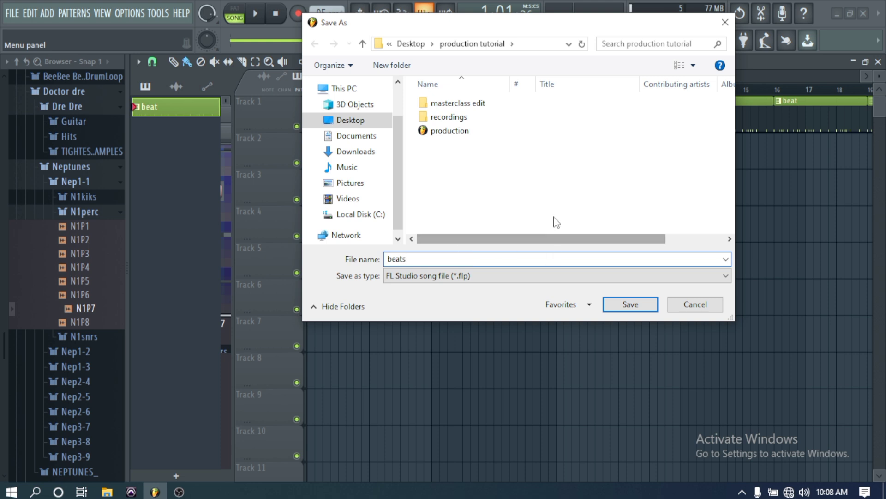
pyautogui.click(631, 304)
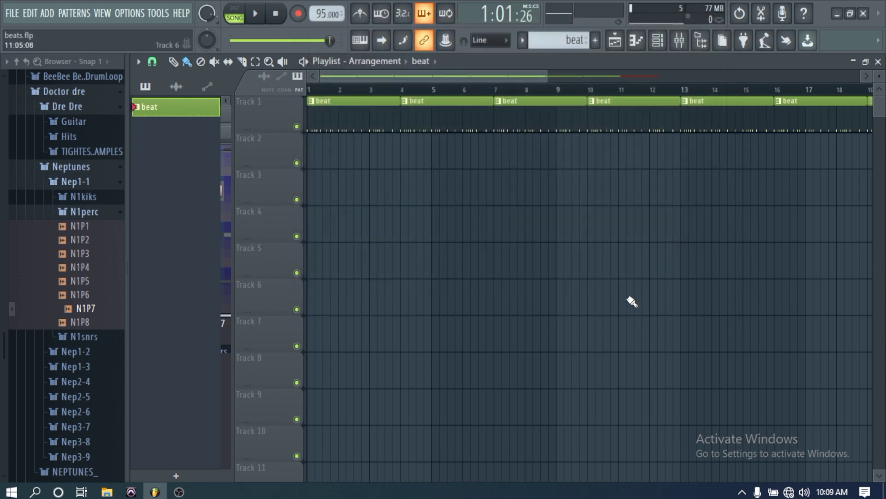